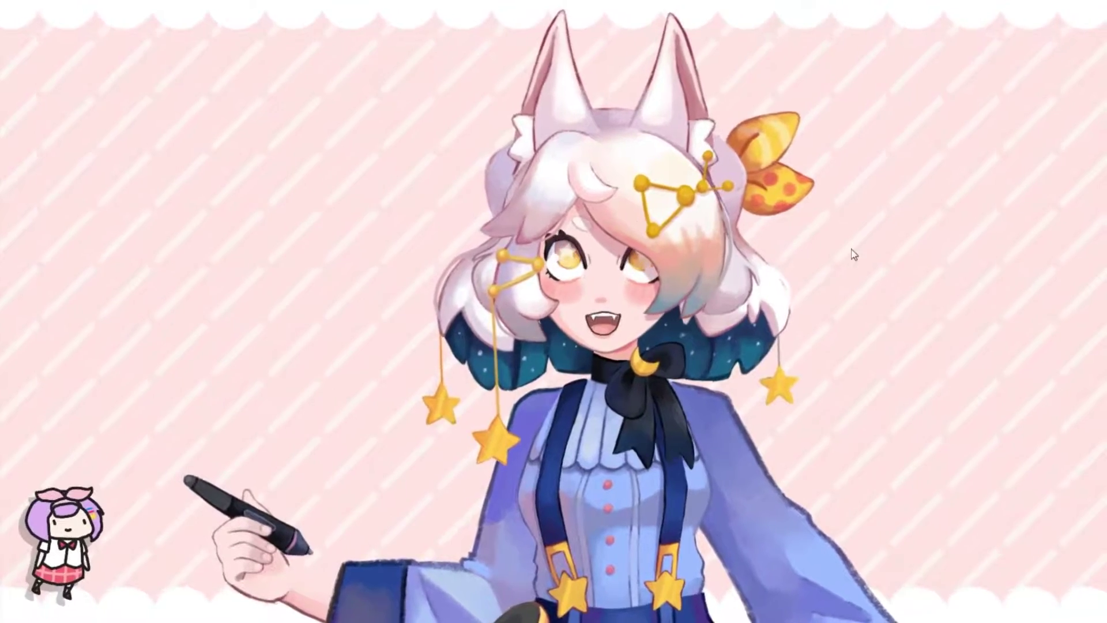
# Reveal VTube Studio's left-side circular menu beside the live-tracking fox-eared avatar.
pyautogui.moveTo(353, 252)
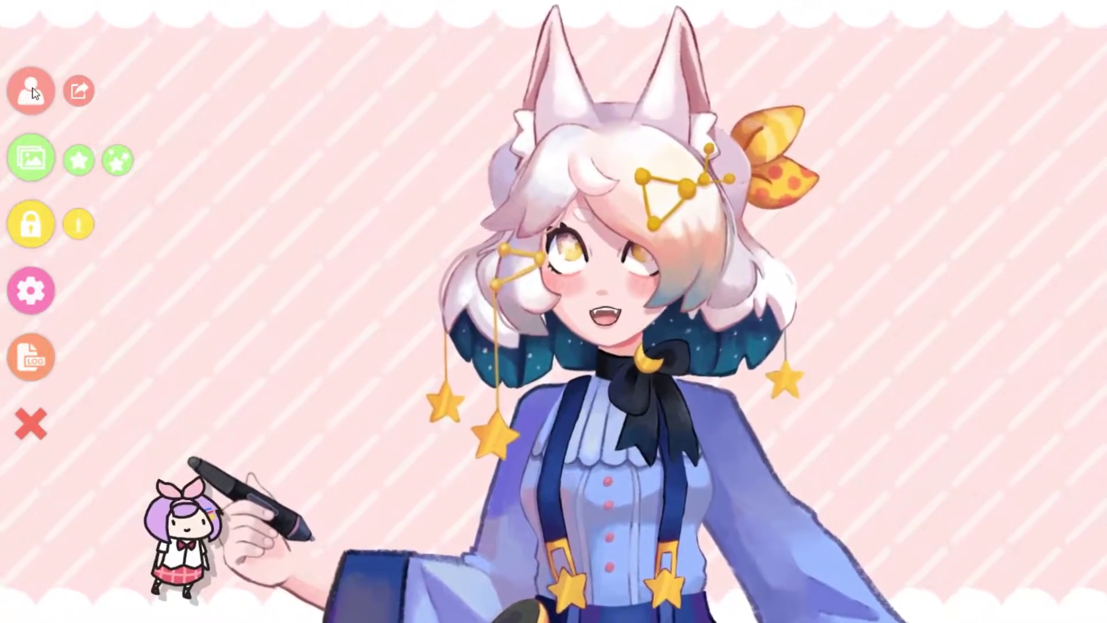
# Open the Live2DModels folder through the model list's 'Import your own model' option.
pyautogui.click(33, 92)
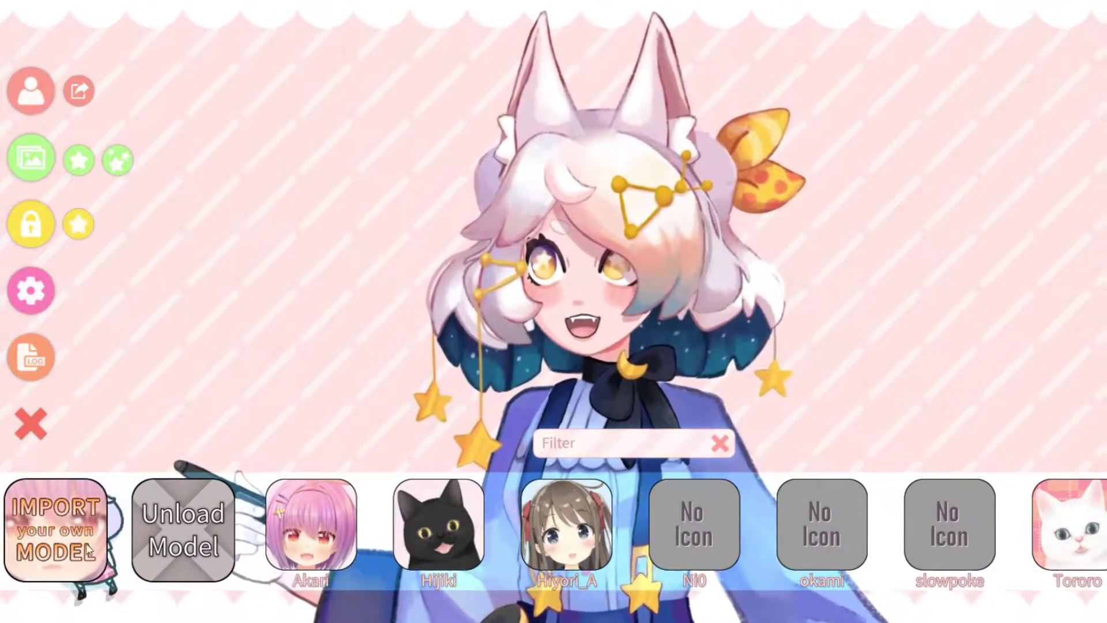
pyautogui.click(56, 529)
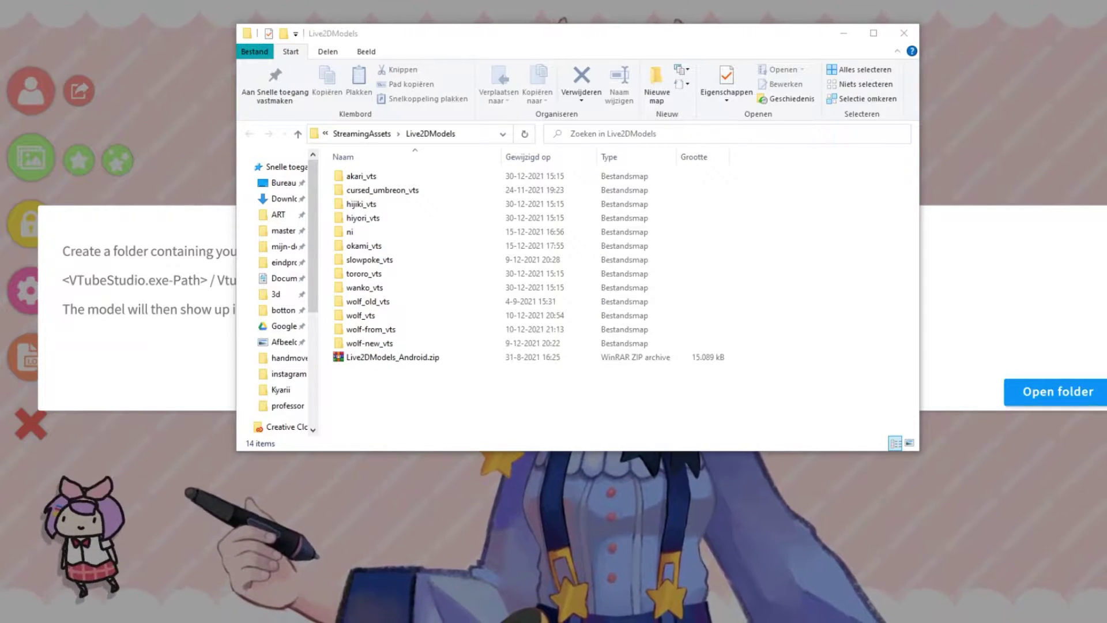
# Copy the umbreon_vts folder from Downloads into Live2DModels, then close File Explorer.
pyautogui.moveTo(1106, 144); pyautogui.dragTo(729, 260)
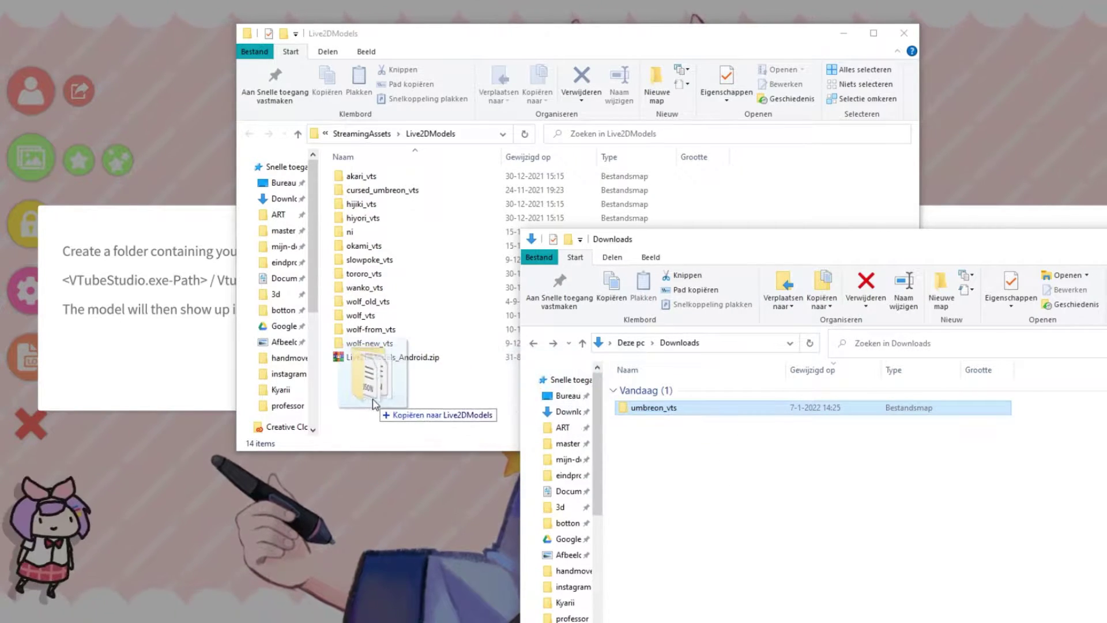
pyautogui.moveTo(373, 403); pyautogui.dragTo(403, 401)
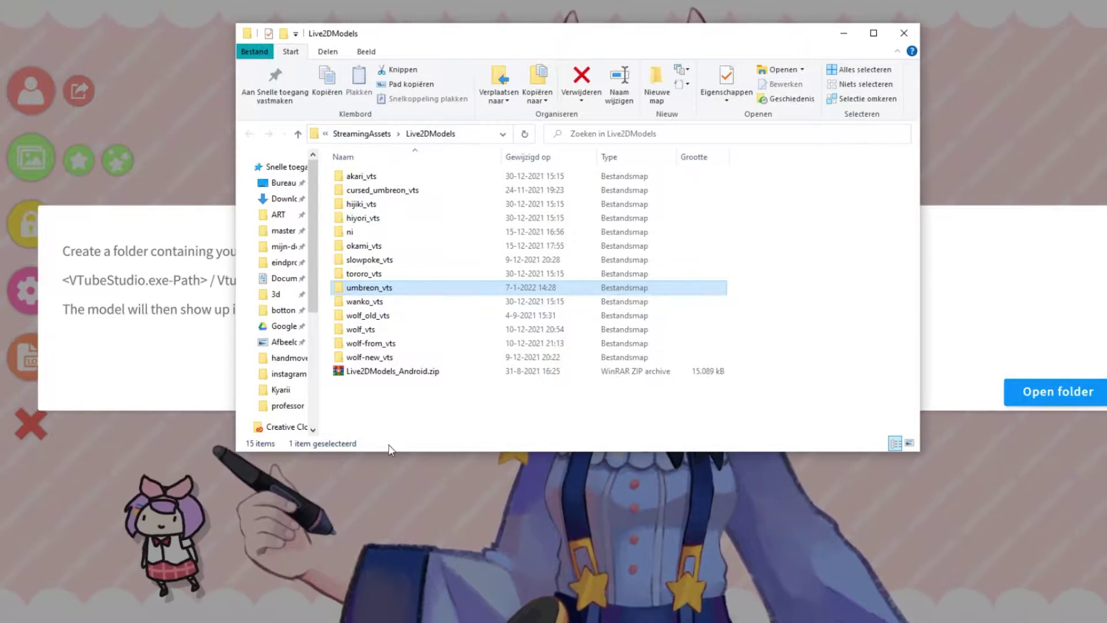
pyautogui.click(905, 33)
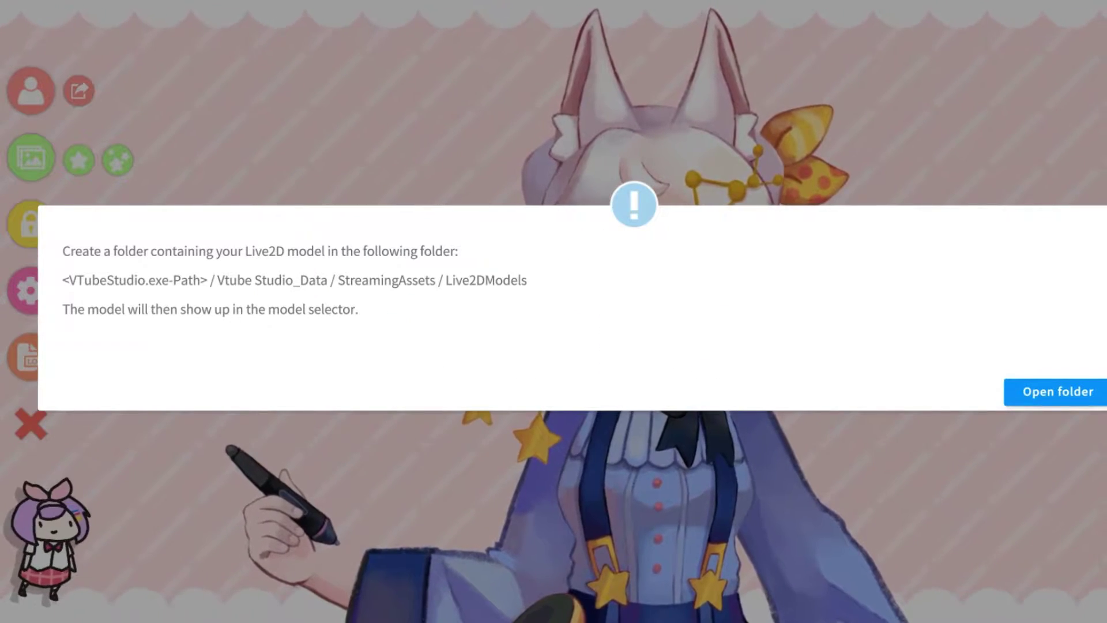
# Dismiss the import instructions and pick the Umbreon model from the model bar as the avatar.
pyautogui.click(886, 530)
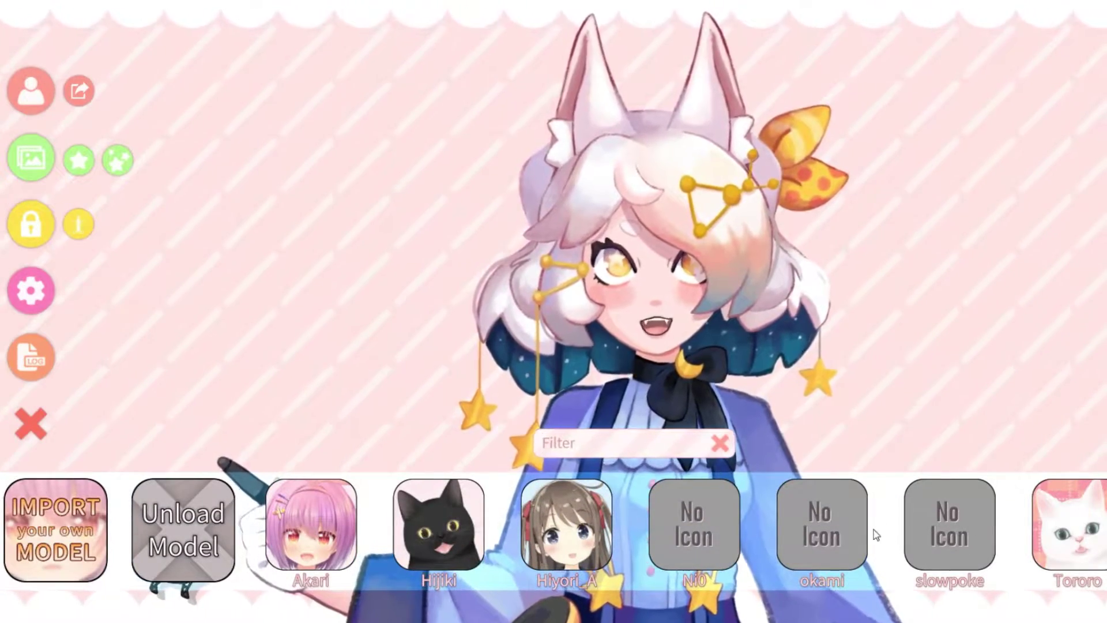
pyautogui.click(941, 537)
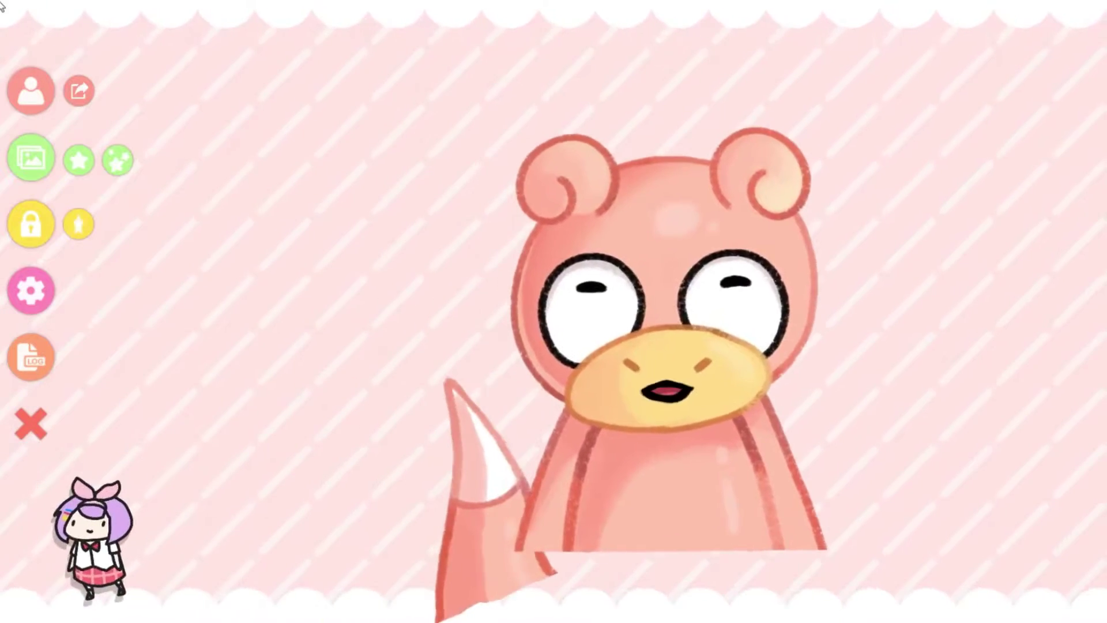
pyautogui.click(31, 92)
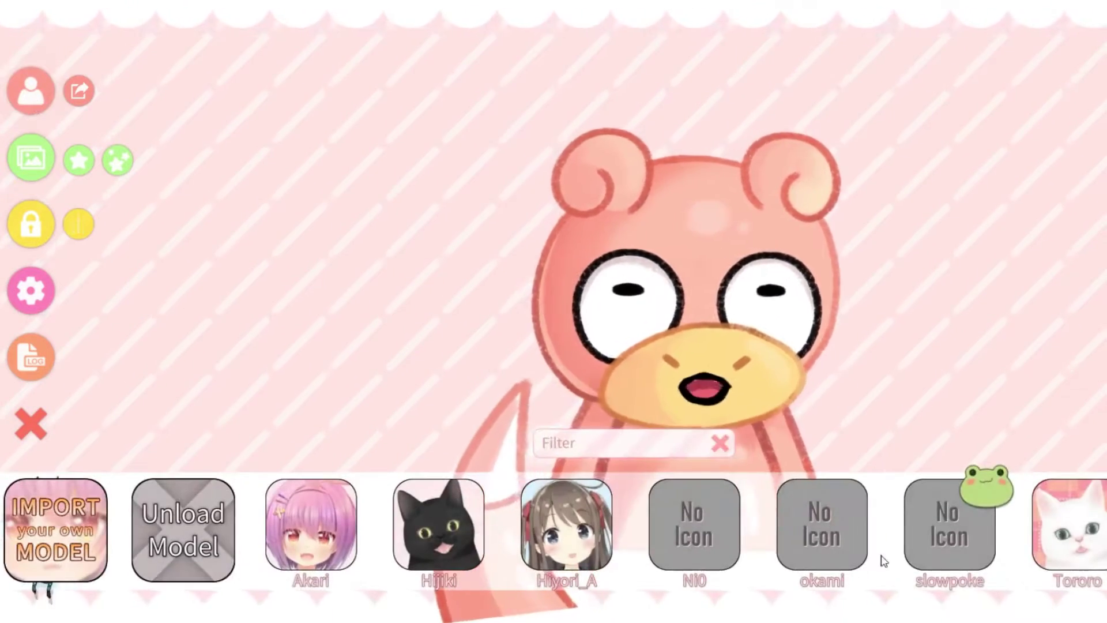
pyautogui.scroll(-3, 807, 537)
pyautogui.scroll(-2, 758, 541)
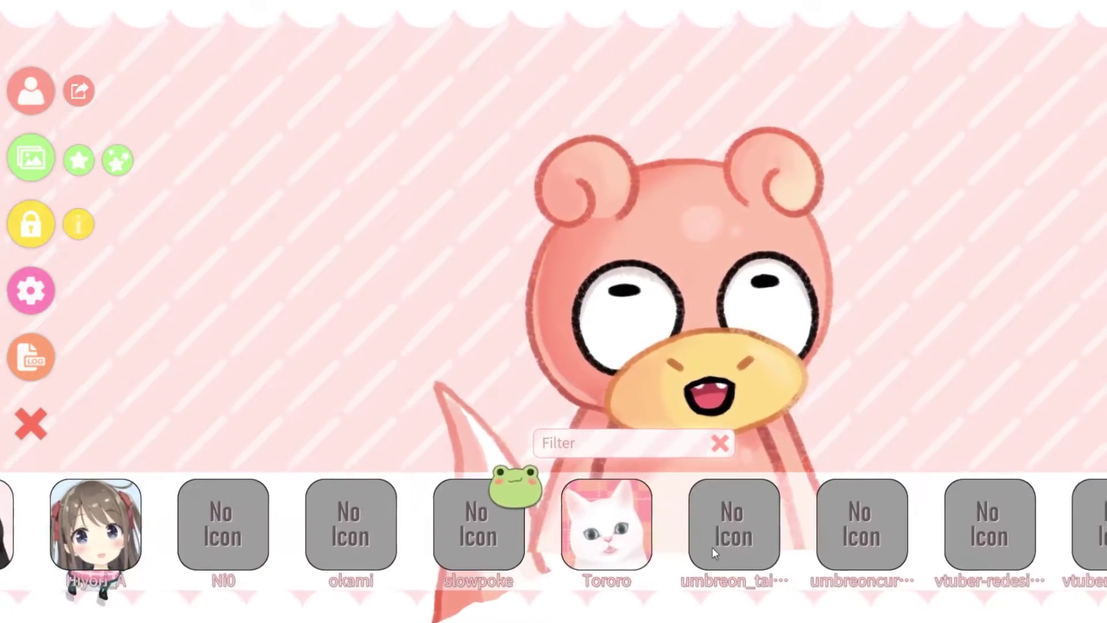
pyautogui.click(704, 537)
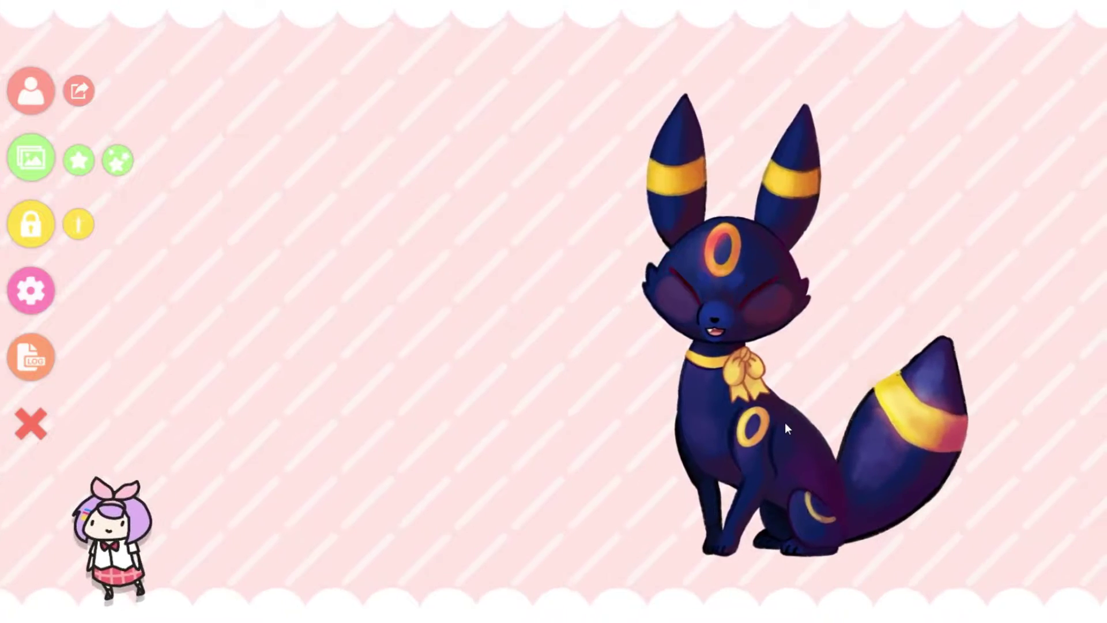
pyautogui.scroll(2, 784, 421)
# Scale the Umbreon avatar up with the mouse wheel so it fills the scene's right side.
pyautogui.scroll(3, 781, 422)
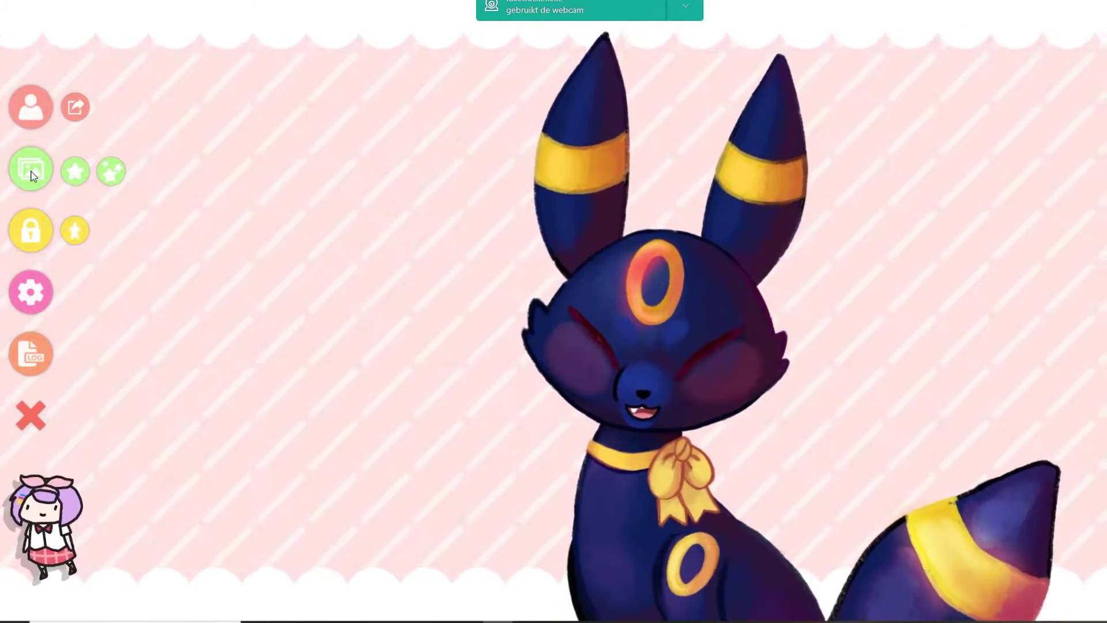
pyautogui.click(31, 171)
pyautogui.moveTo(865, 132); pyautogui.dragTo(869, 487)
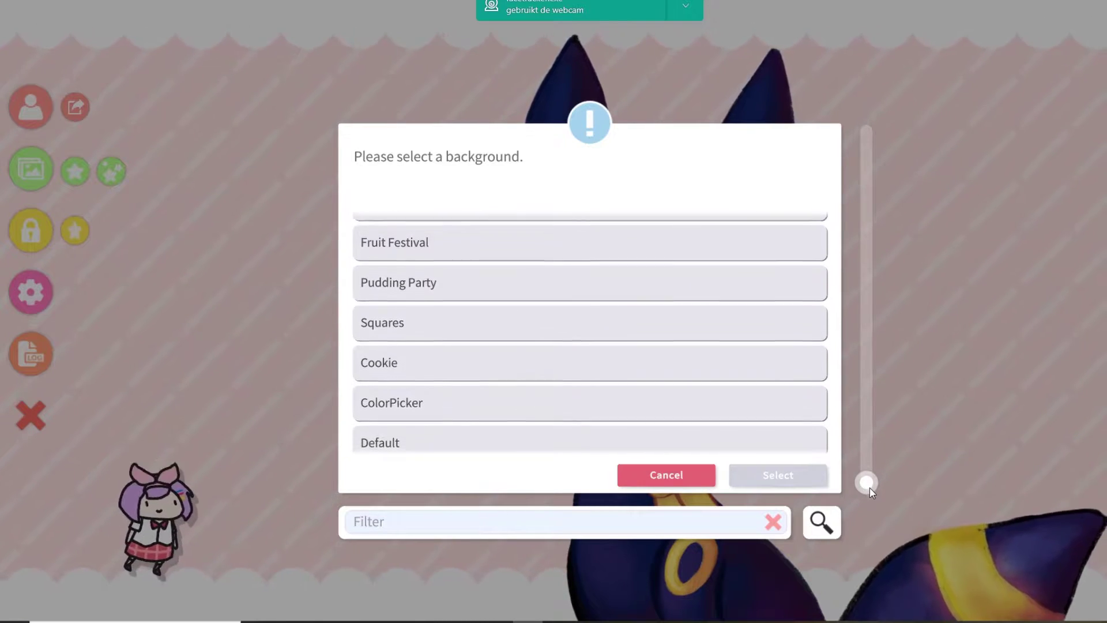
pyautogui.click(461, 392)
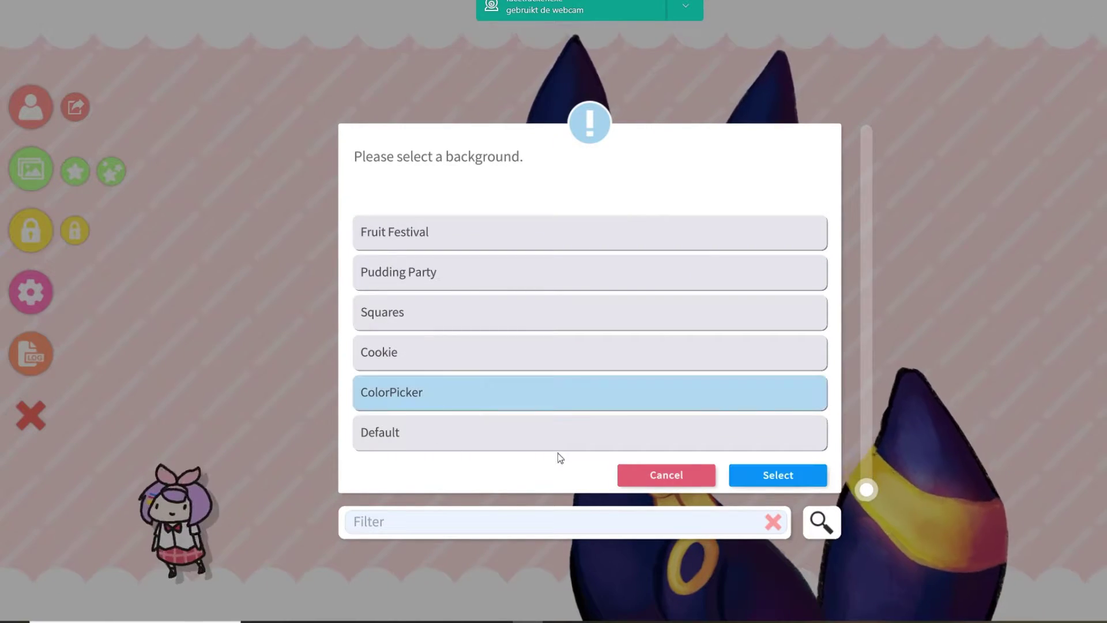
pyautogui.click(794, 475)
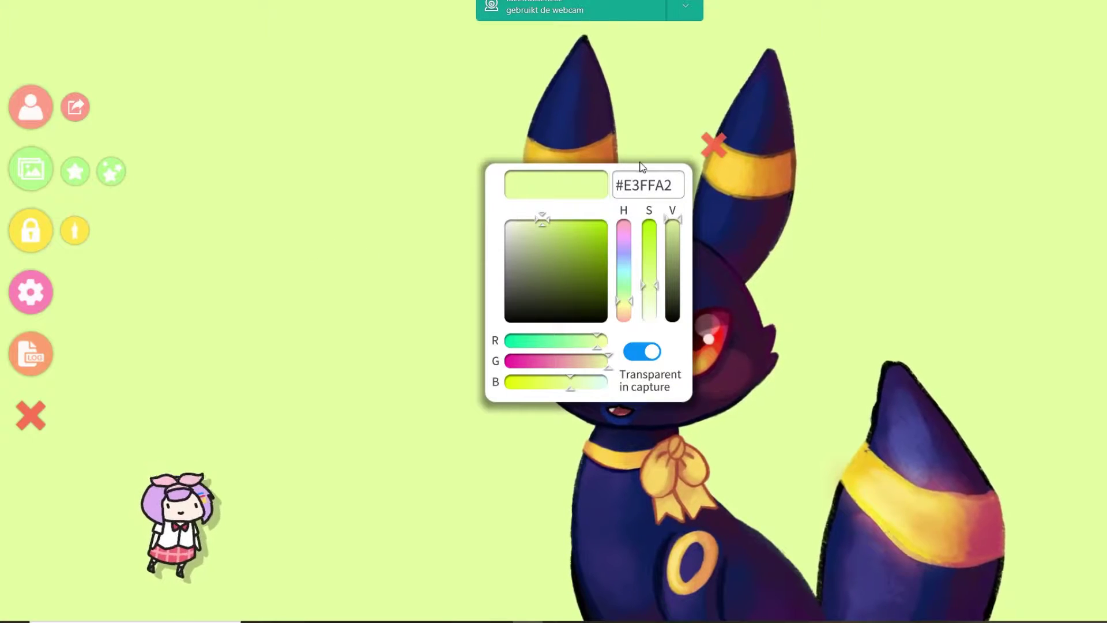
pyautogui.click(291, 154)
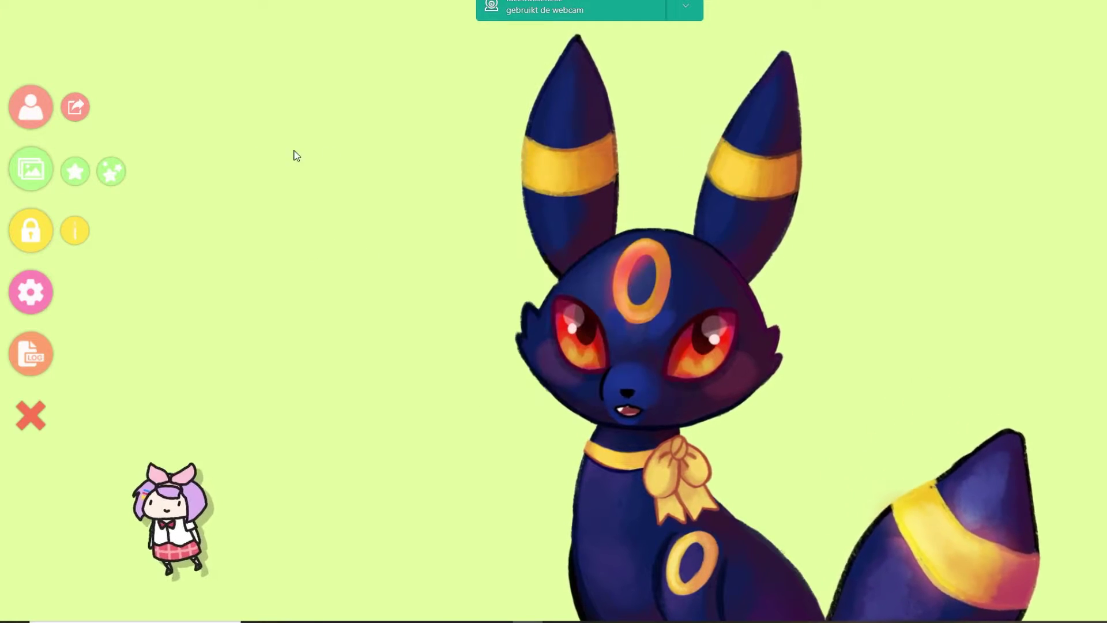
pyautogui.click(26, 172)
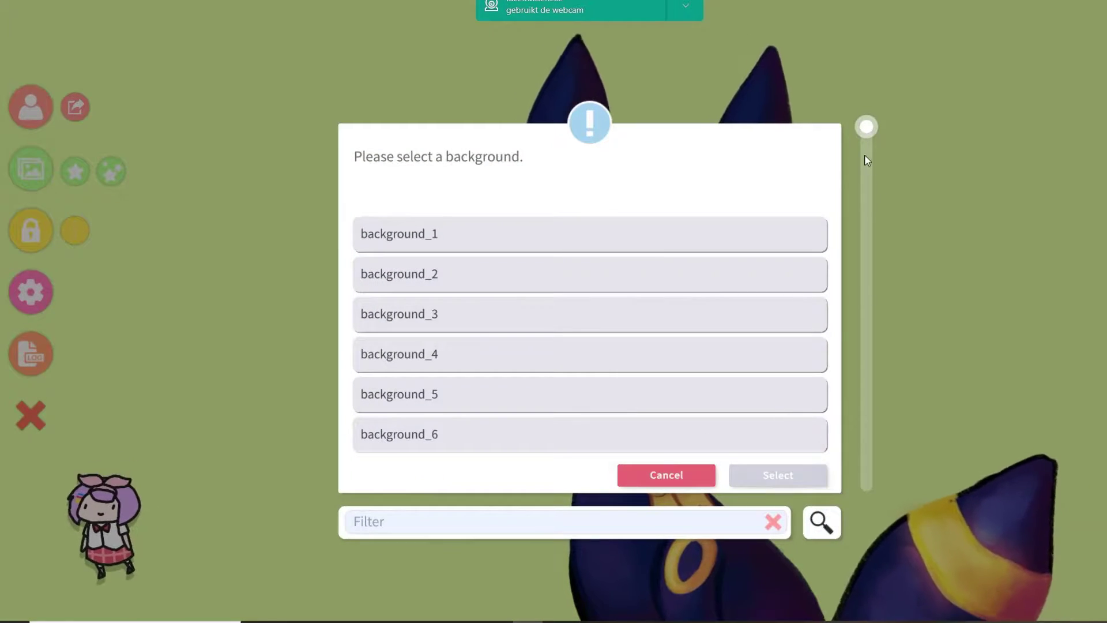
pyautogui.scroll(-10, 866, 160)
pyautogui.click(400, 433)
pyautogui.click(762, 472)
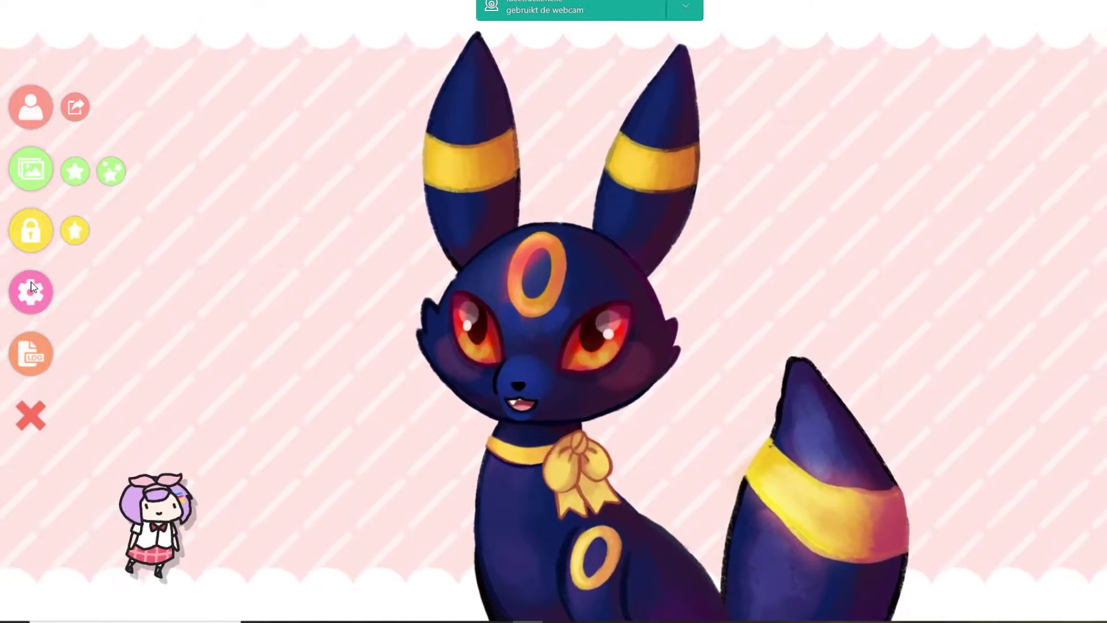
# Move from webcam tracking settings to Hotkey Settings, showing the Scene1.motion3.json animation hotkey.
pyautogui.click(31, 291)
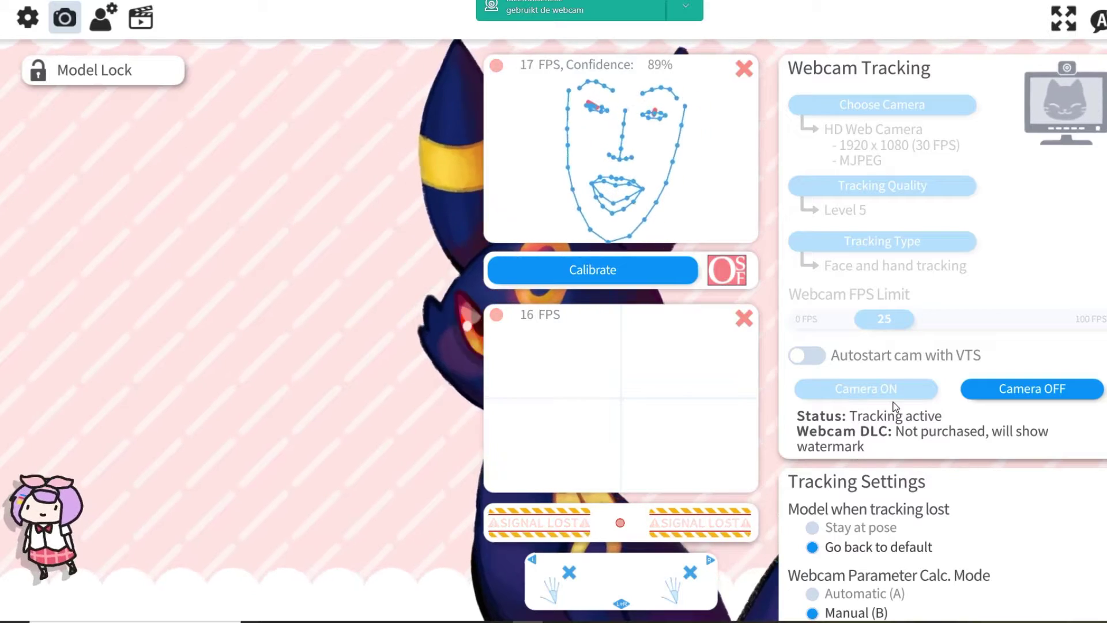
pyautogui.click(141, 21)
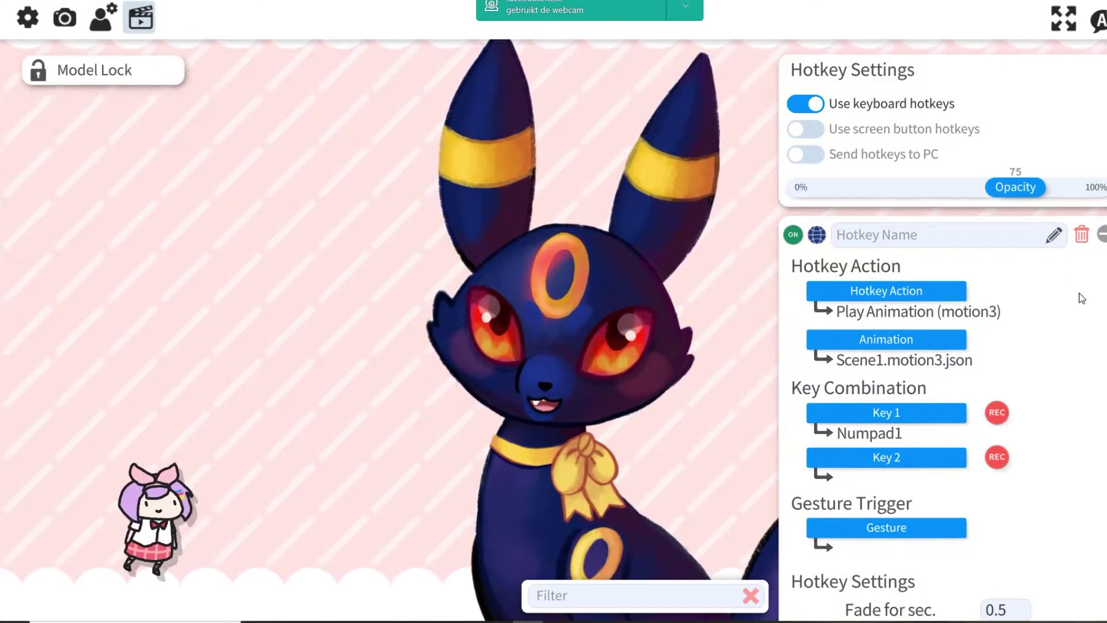
# Change the hotkey action to Set/Unset Expression using the cry.exp3.json expression.
pyautogui.click(876, 294)
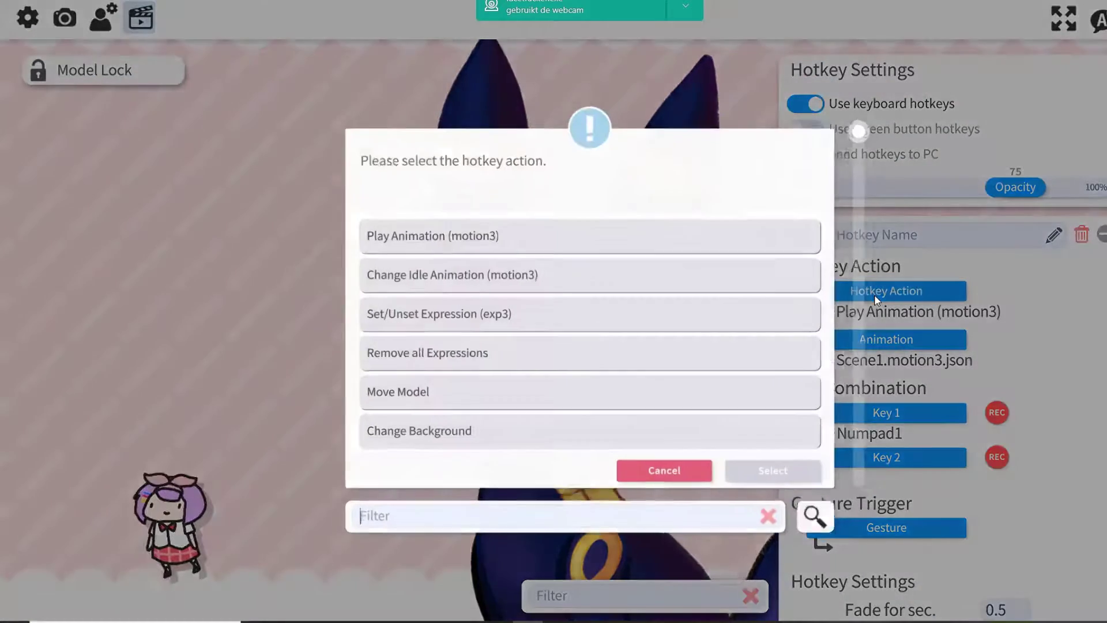
pyautogui.click(443, 324)
pyautogui.click(774, 476)
pyautogui.click(904, 335)
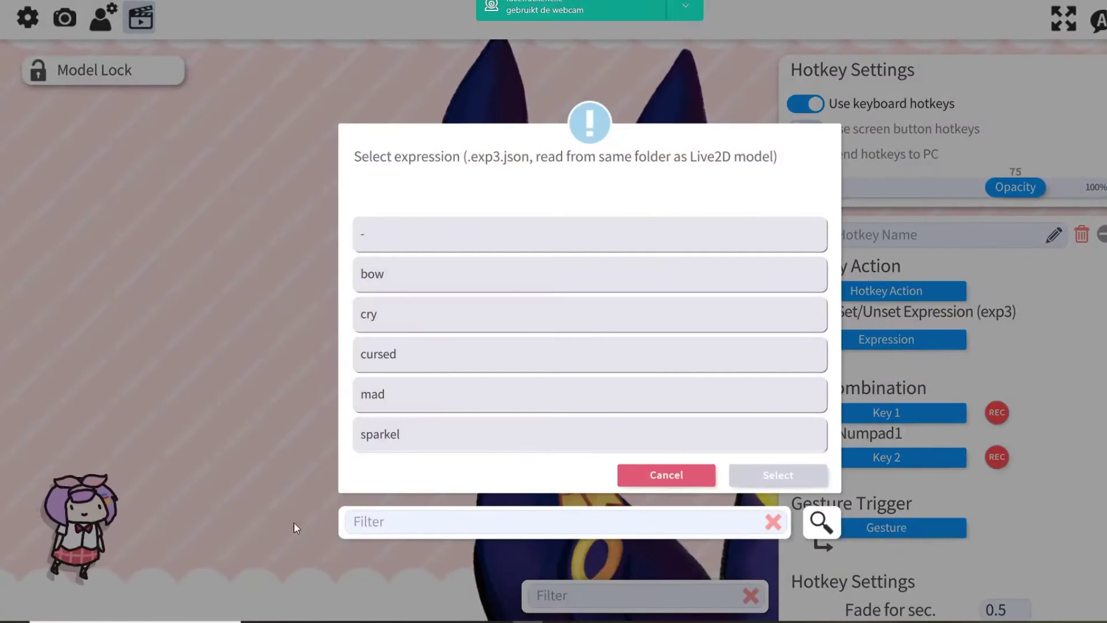
pyautogui.click(397, 321)
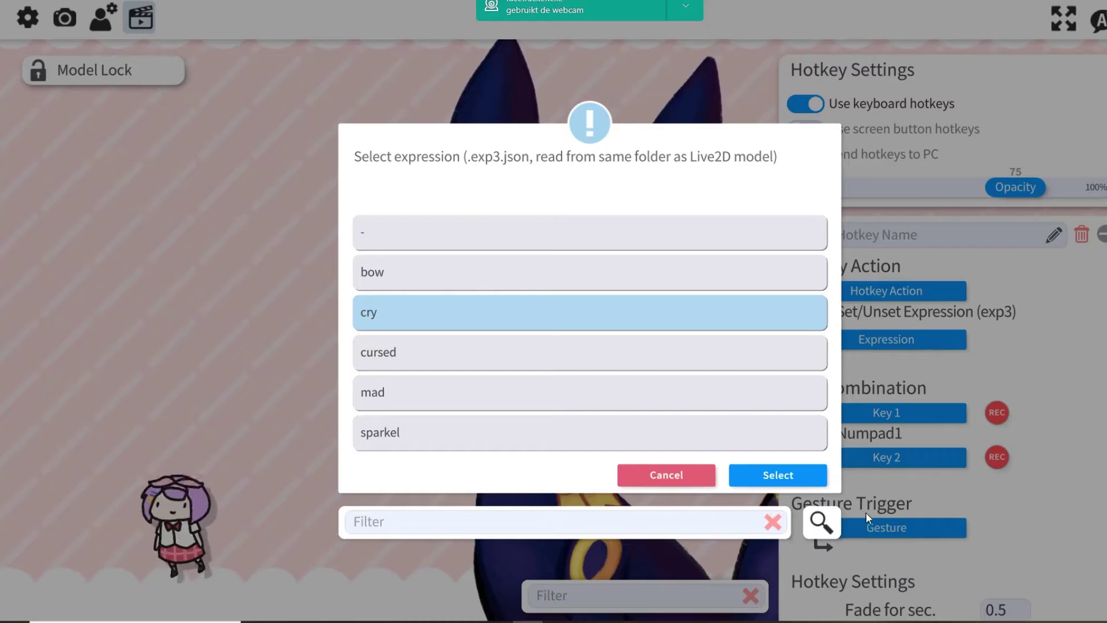
pyautogui.click(789, 472)
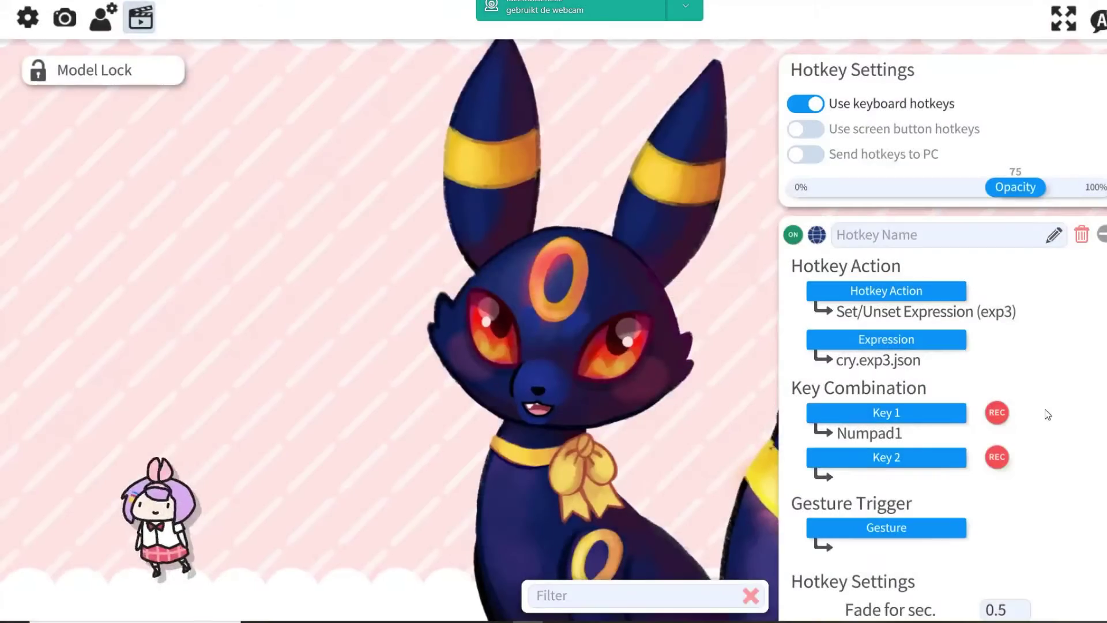
# Assign Numpad1 as the hotkey's key and test the cry expression twice.
pyautogui.click(996, 413)
pyautogui.press('KP_1')
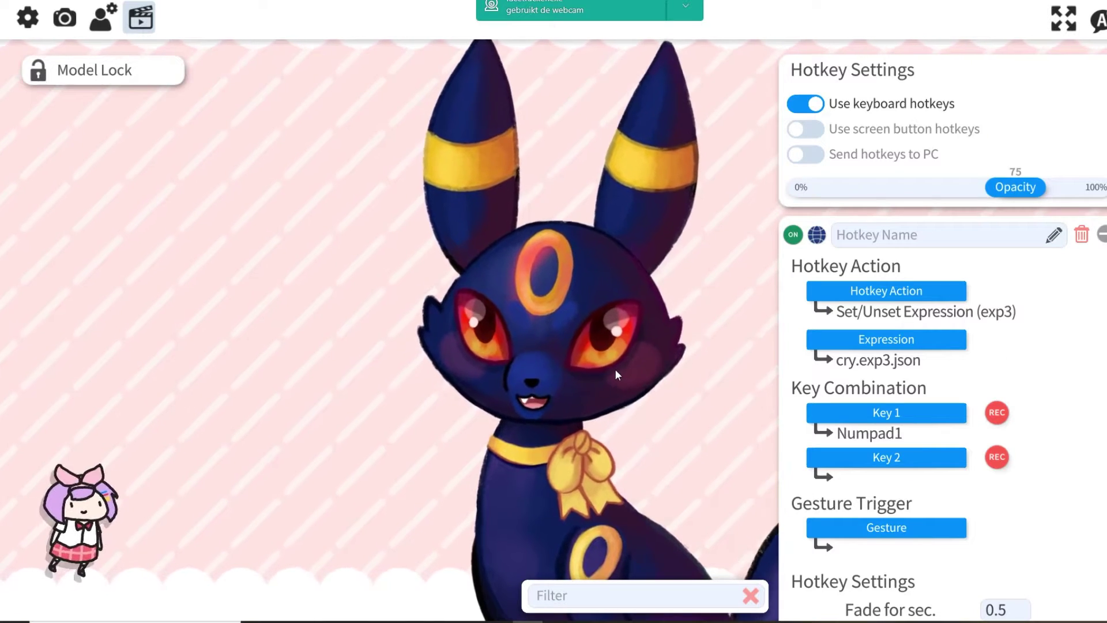
pyautogui.press('KP_1')
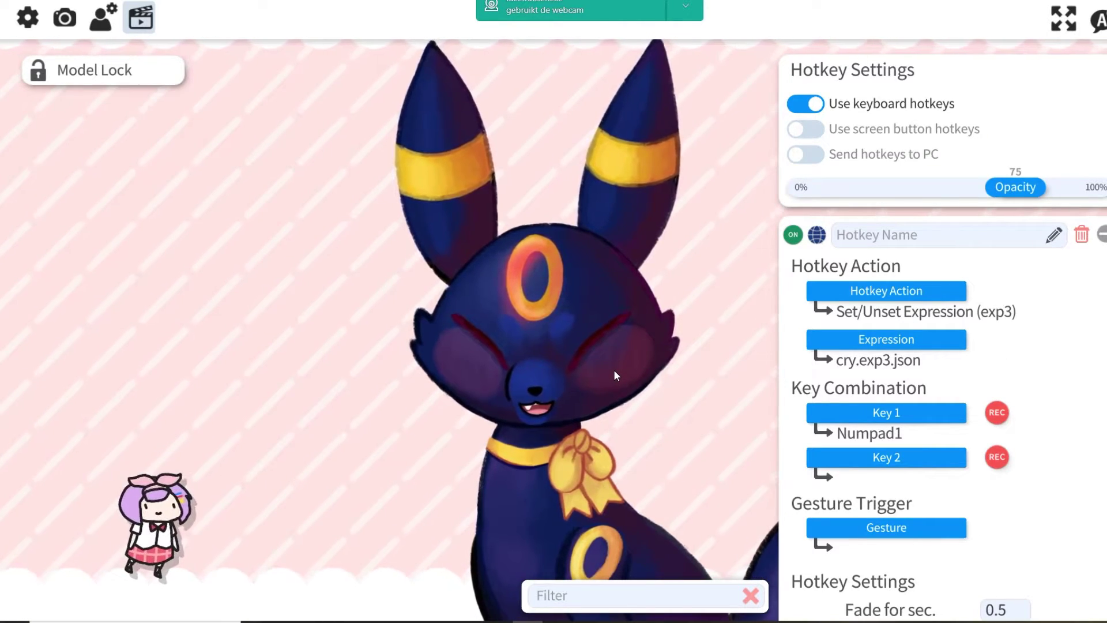
pyautogui.press('KP_1')
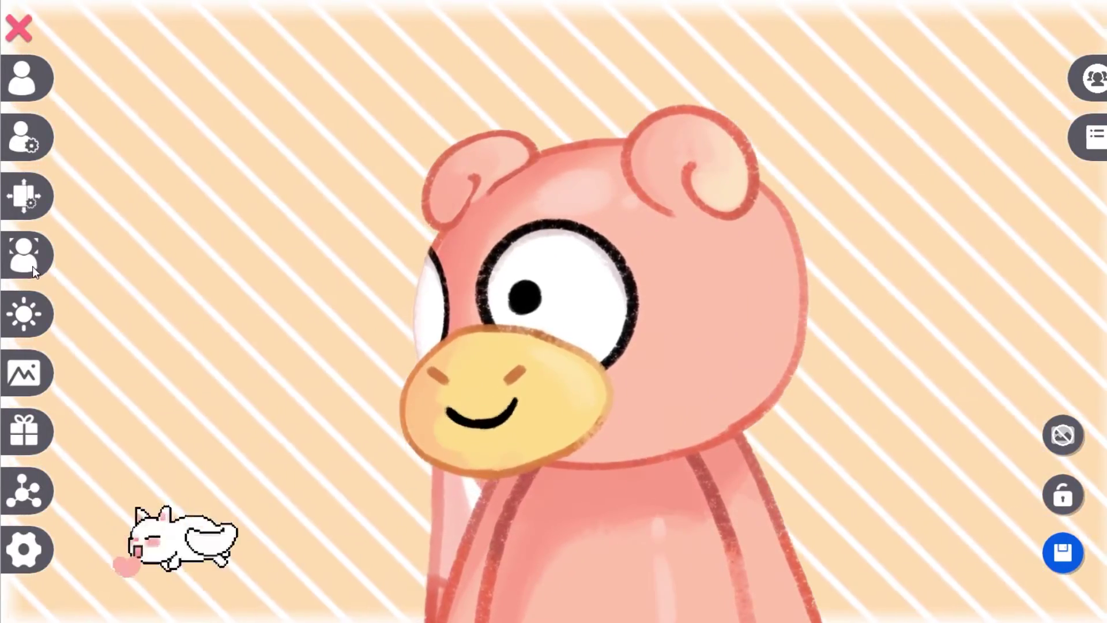
# Set PrprLive's face capture mode to GameAnimoji(DLC) and close the settings panel.
pyautogui.click(32, 266)
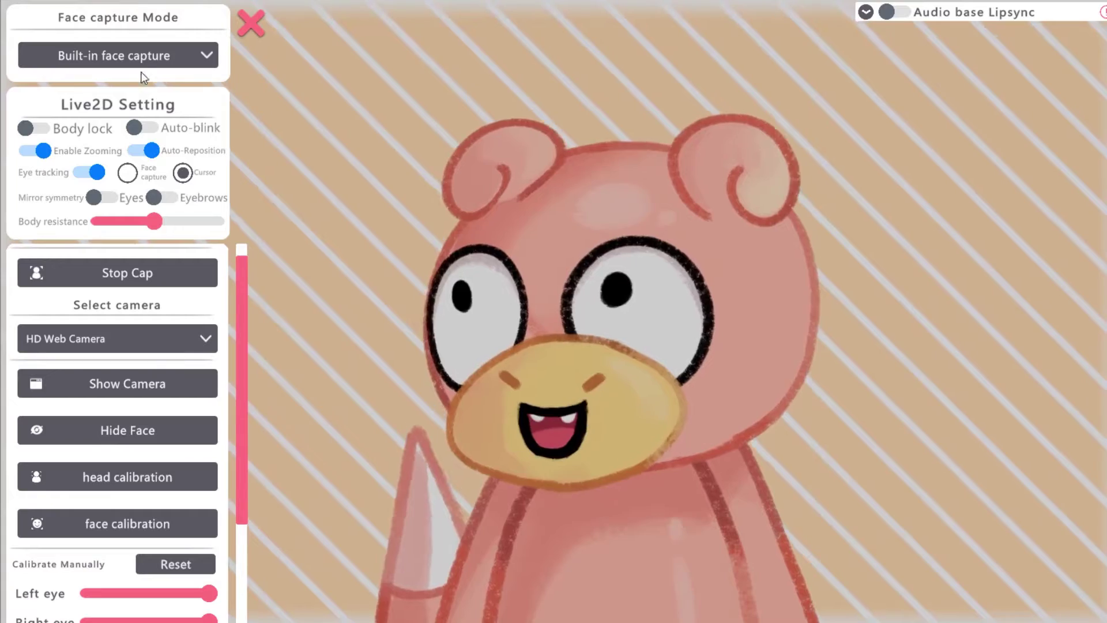
pyautogui.click(127, 57)
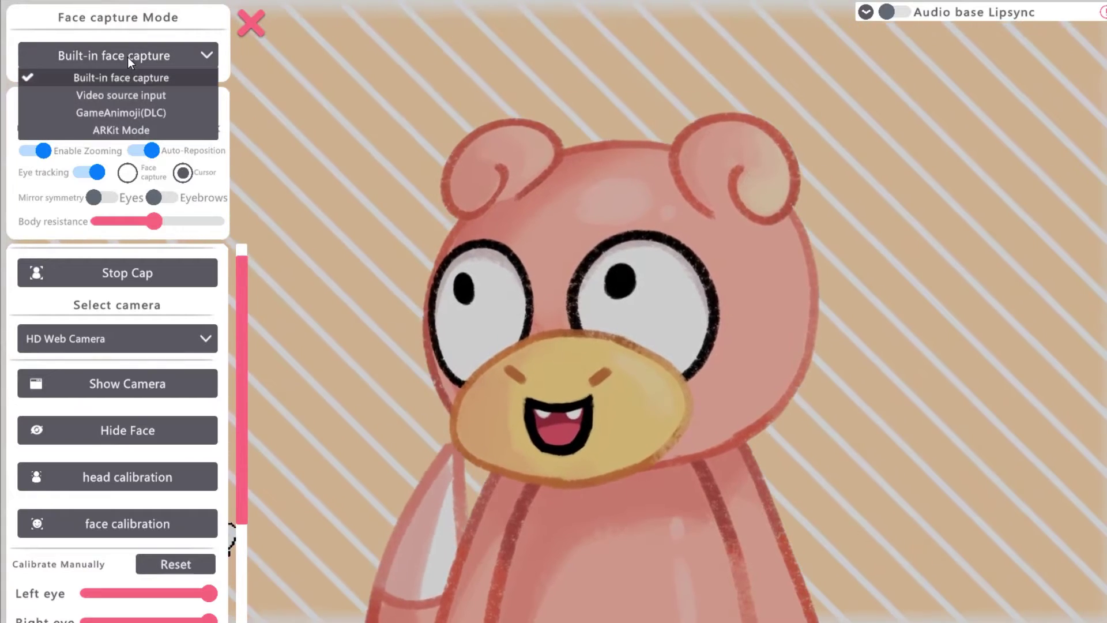
pyautogui.click(147, 108)
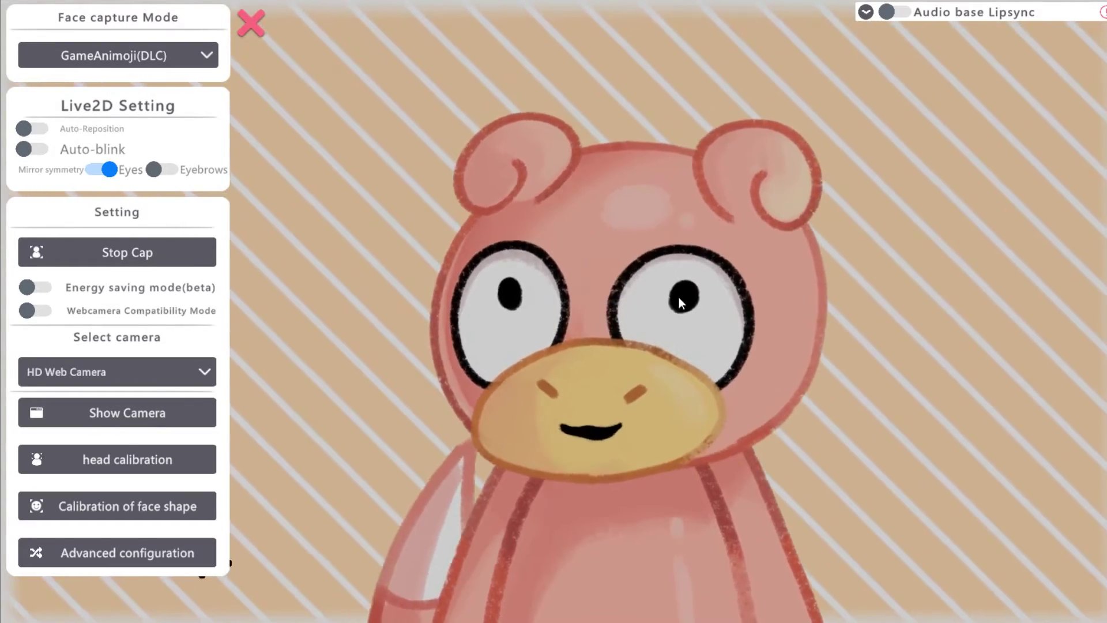
pyautogui.click(255, 32)
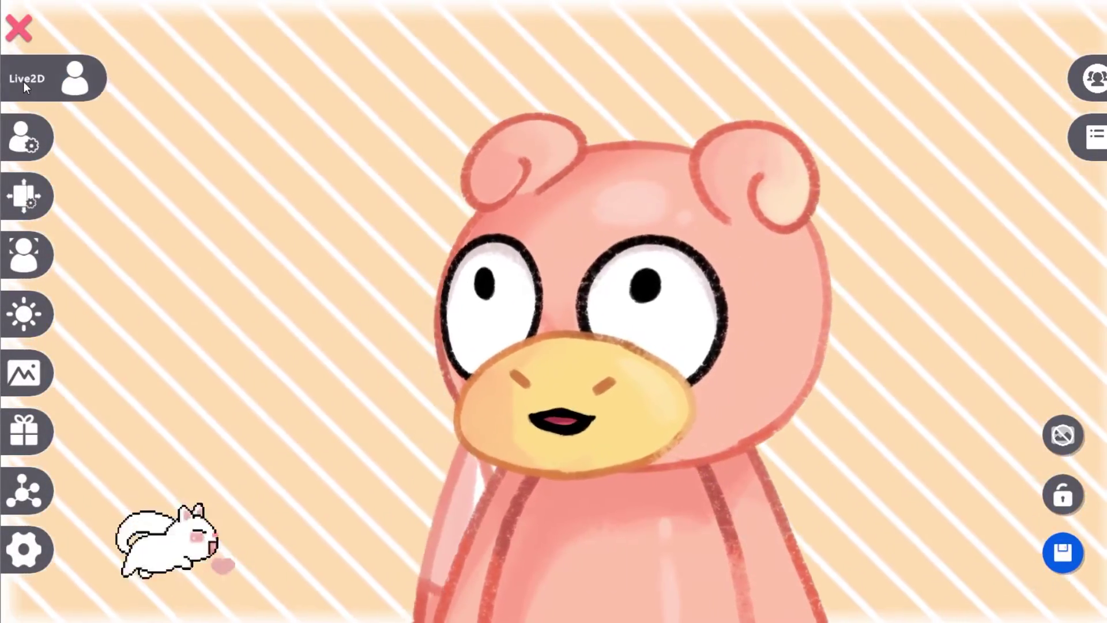
# Load umbreon_tail sweep.model3.json as the avatar, zoom in, and open Face-Capture settings.
pyautogui.click(23, 81)
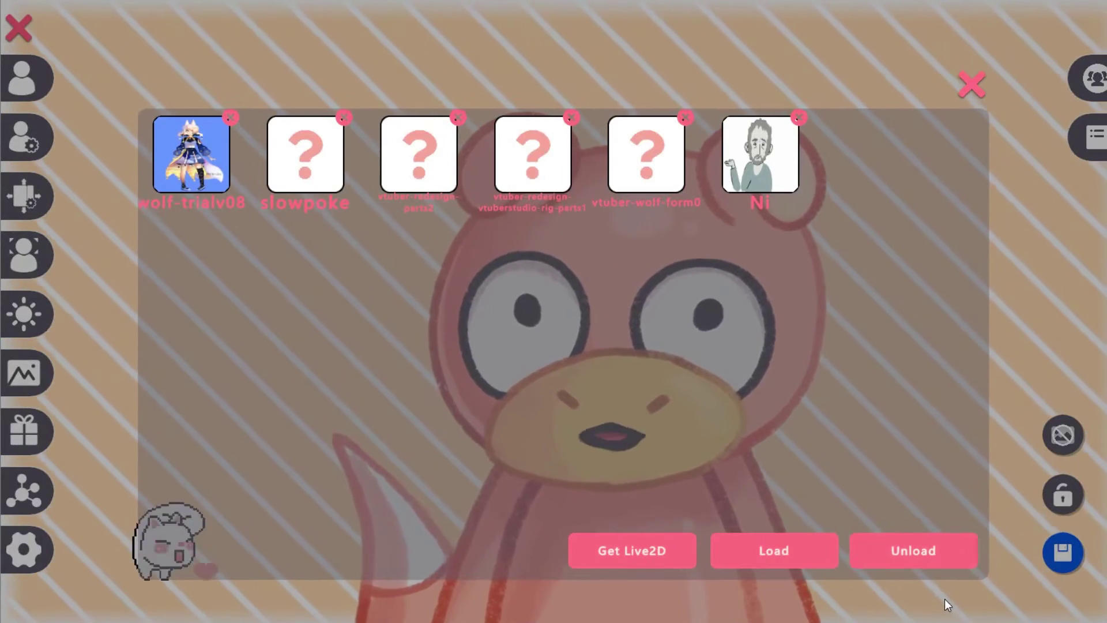
pyautogui.click(820, 558)
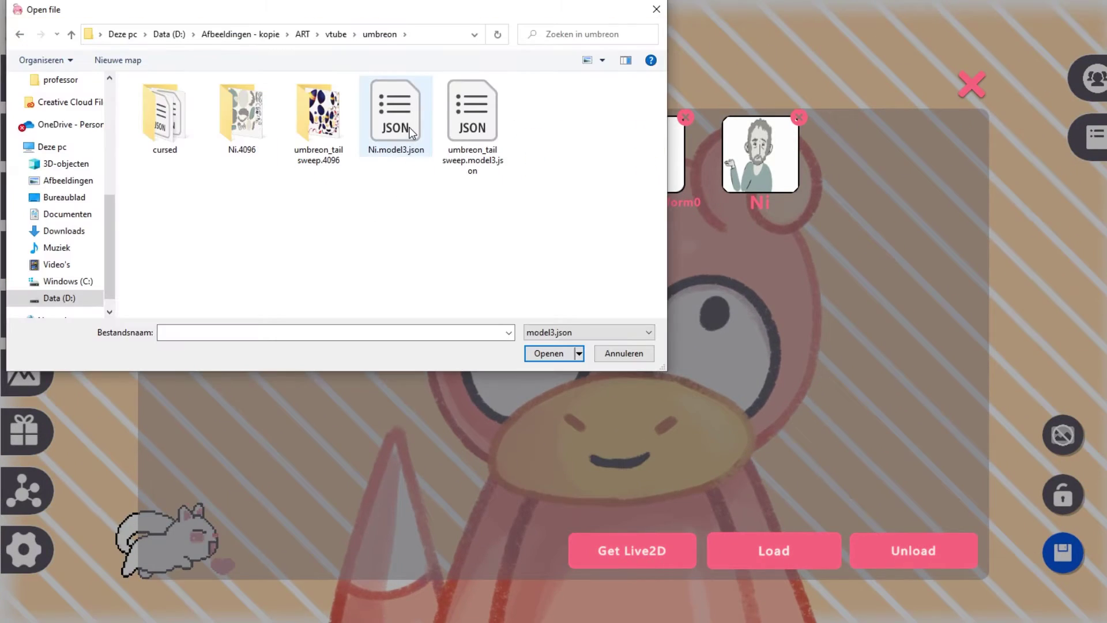
pyautogui.doubleClick(467, 113)
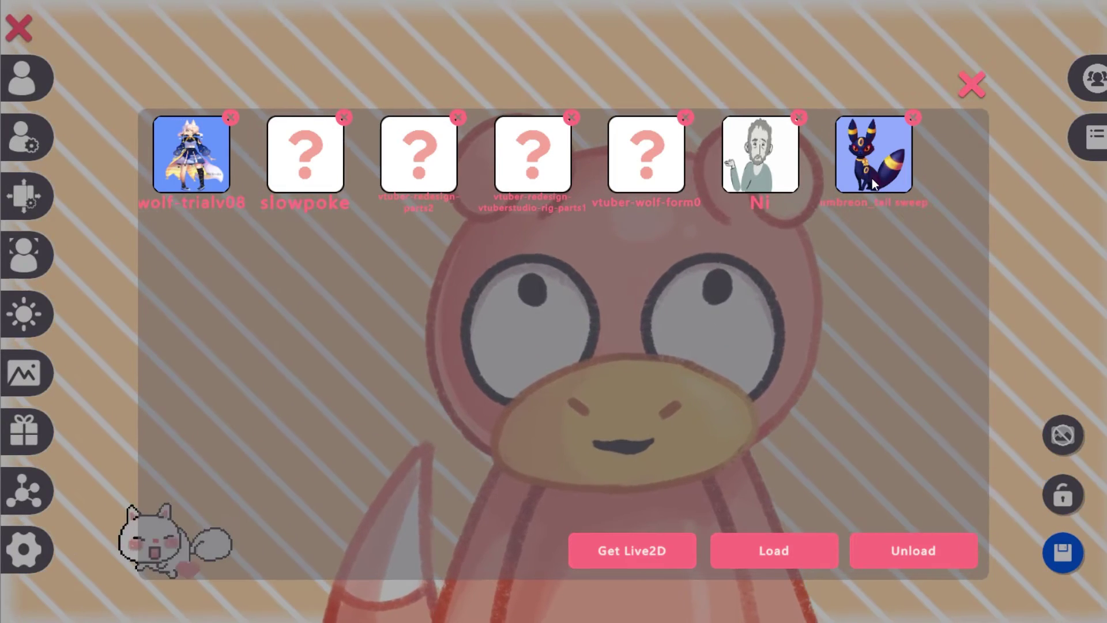
pyautogui.click(871, 178)
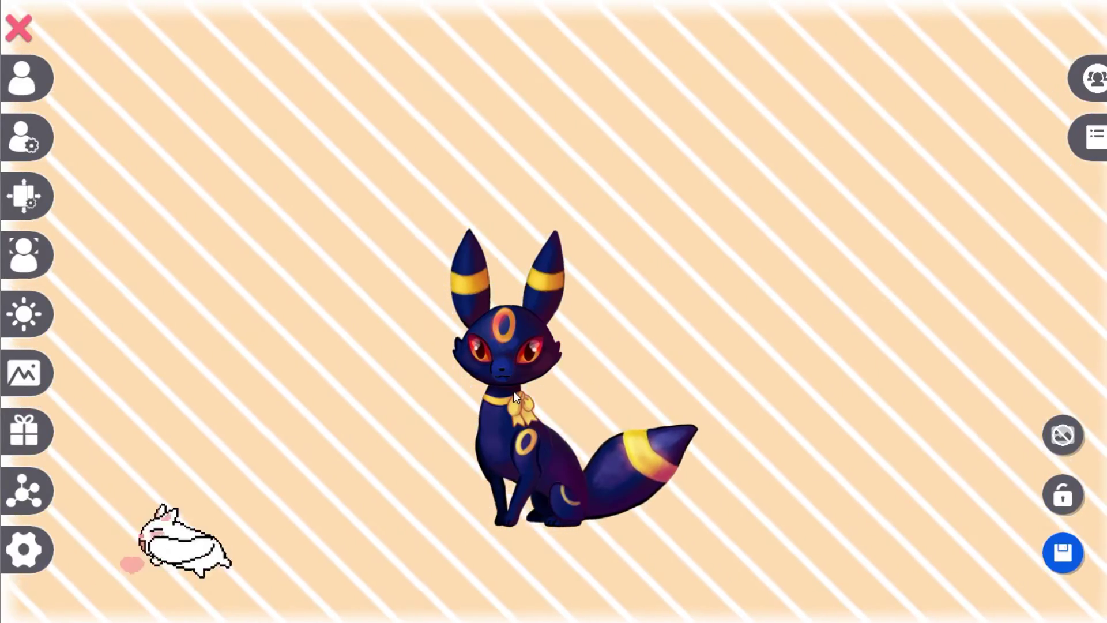
pyautogui.scroll(5, 513, 392)
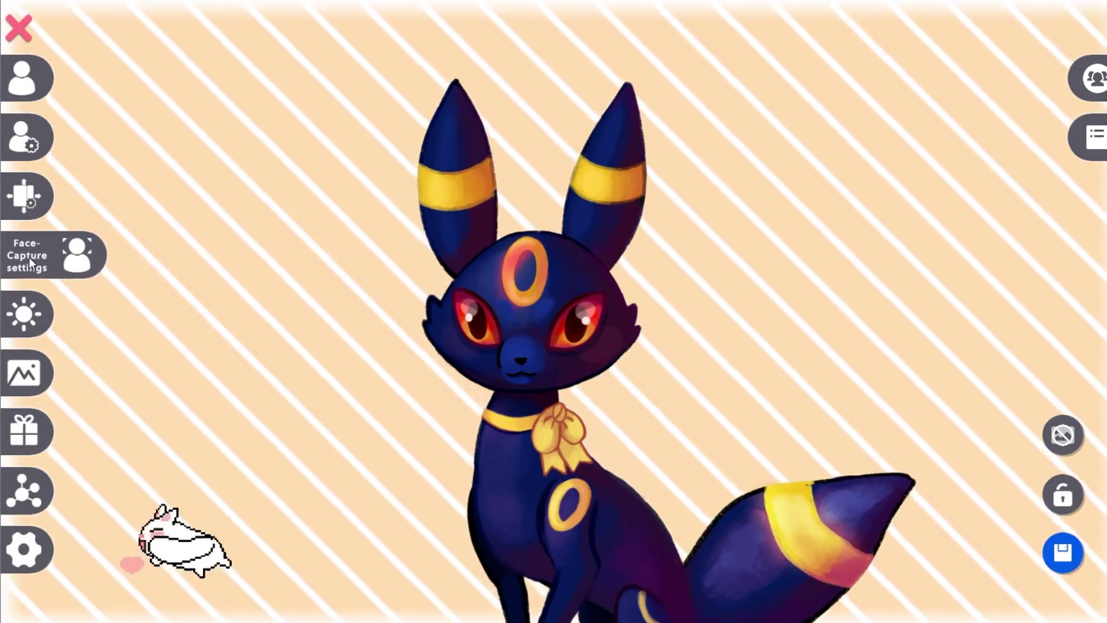
pyautogui.click(29, 257)
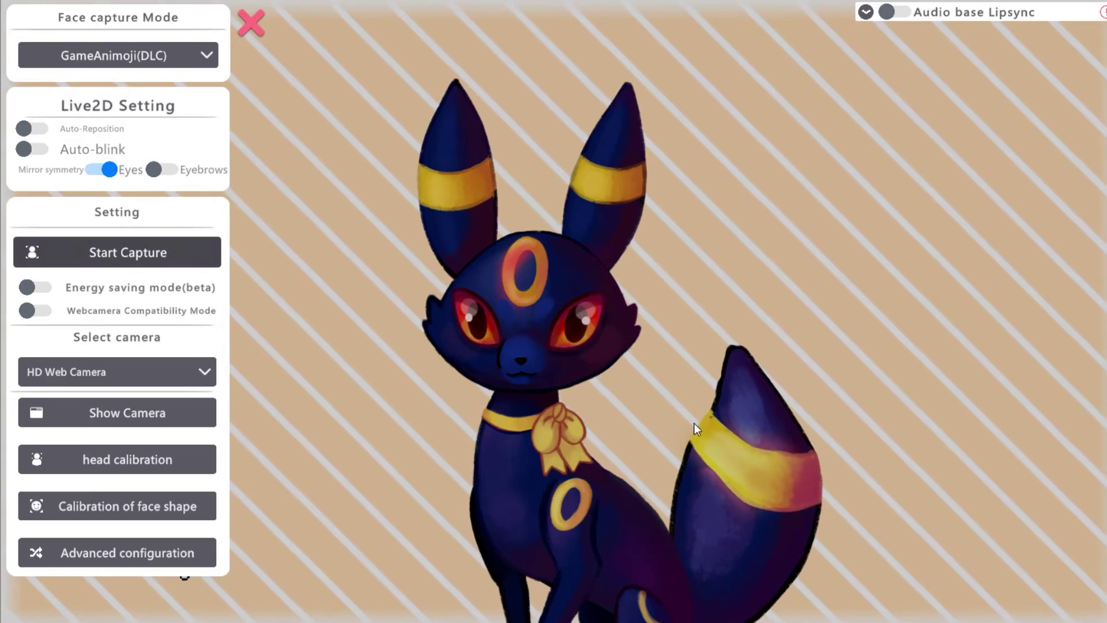